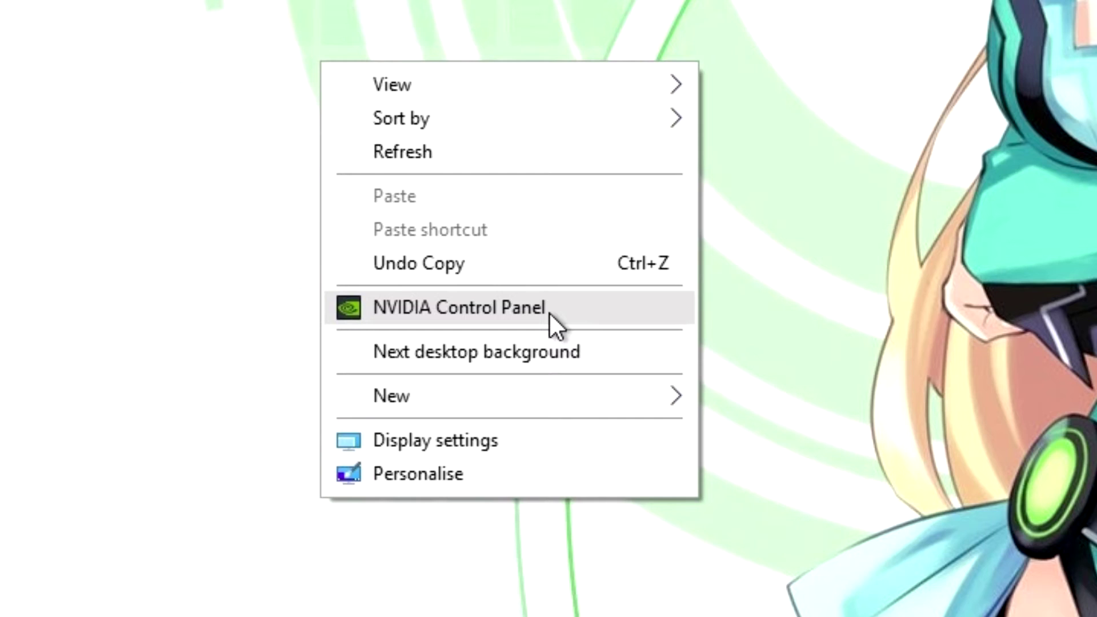
- Launch NVIDIA Control Panel from the desktop context menu to reach the Samsung display's resolution settings
left_click(549, 313)
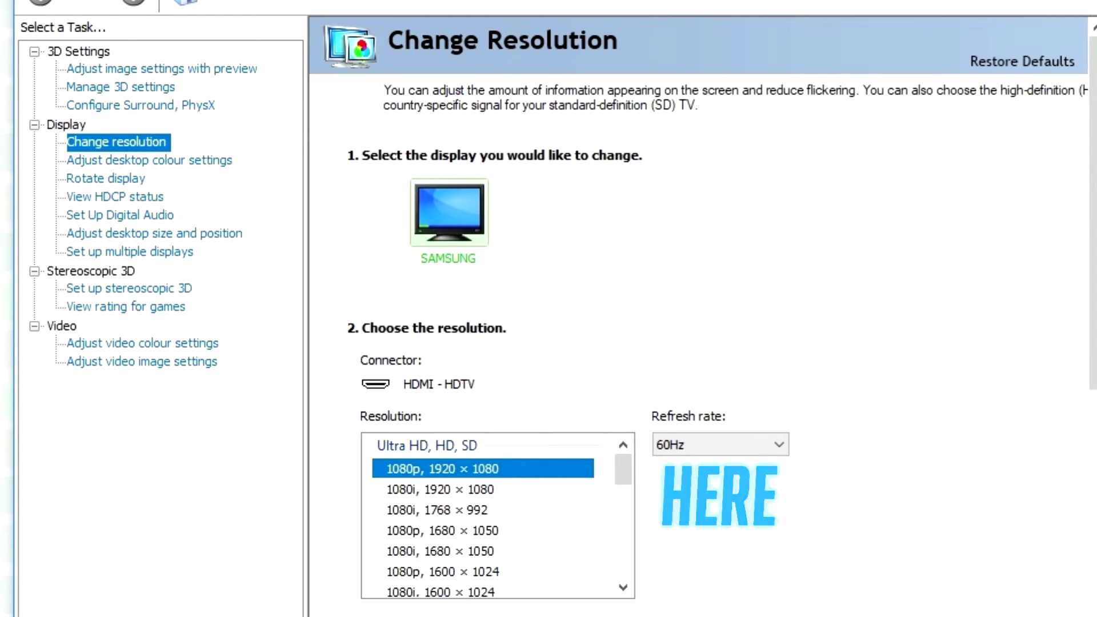
- Expand the Samsung display's refresh rate list, showing 60Hz down to 23Hz
left_click(784, 449)
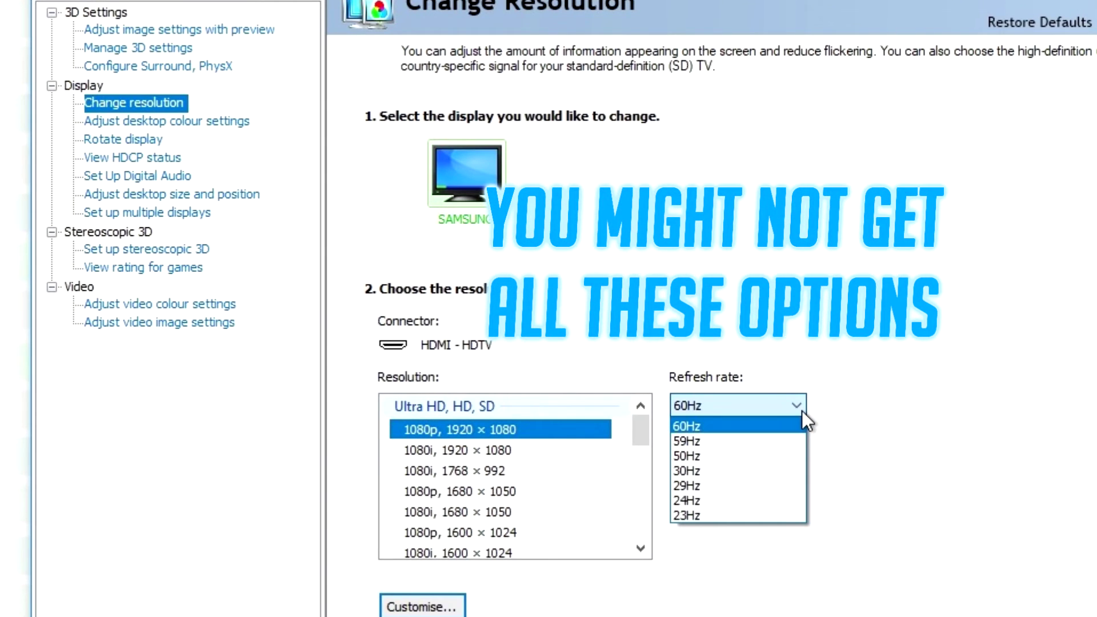